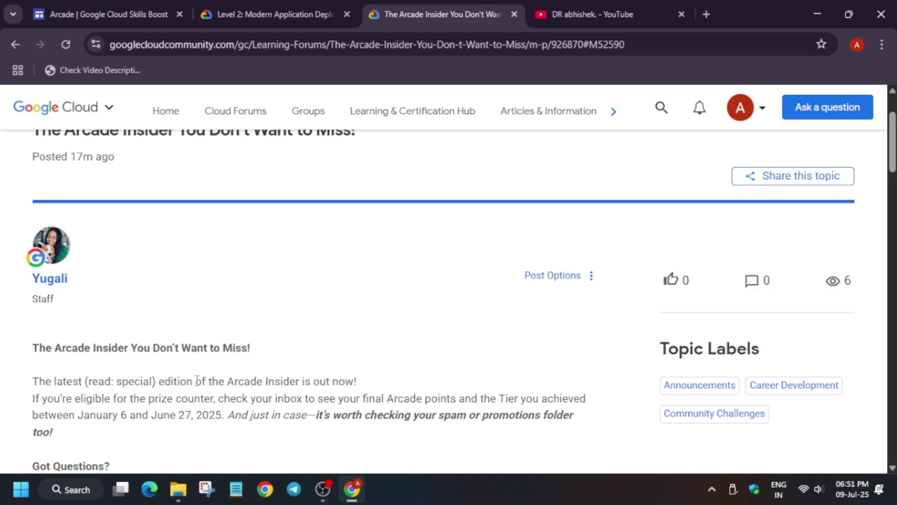
scroll(197, 381, "down", 2)
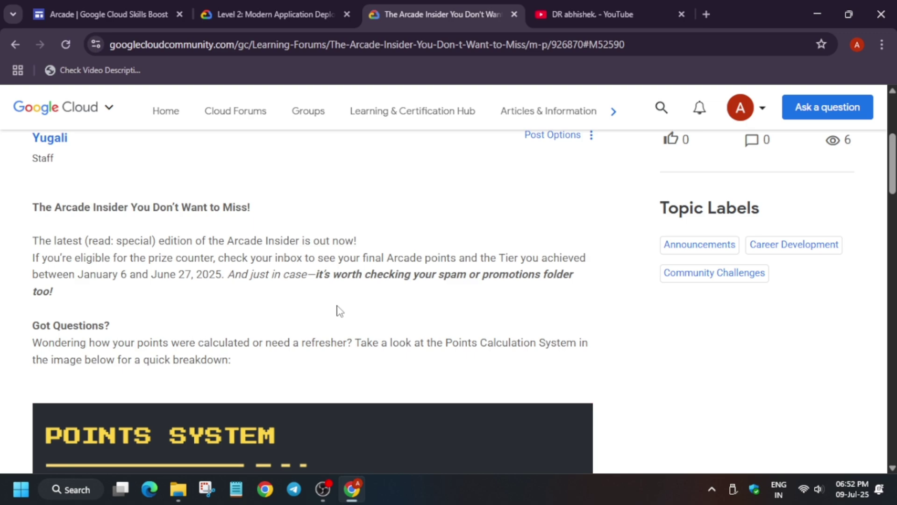
scroll(295, 358, "down", 1)
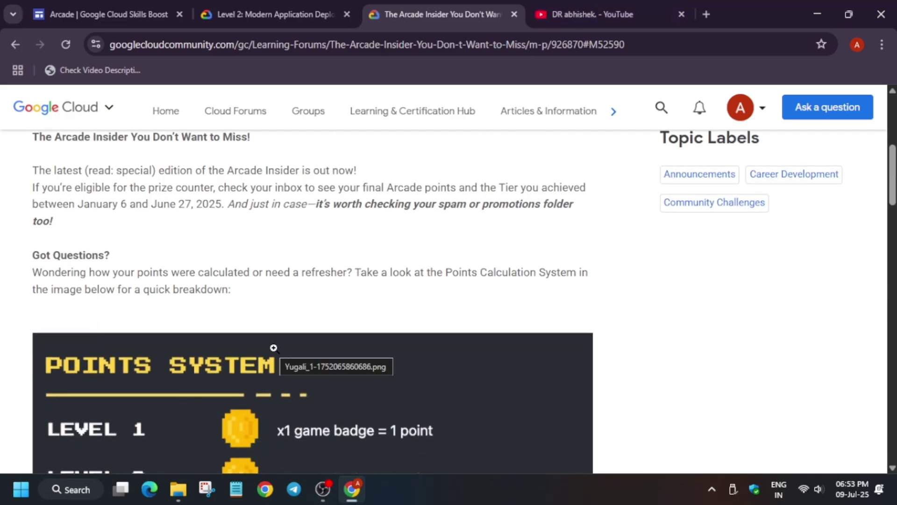
scroll(273, 348, "down", 1)
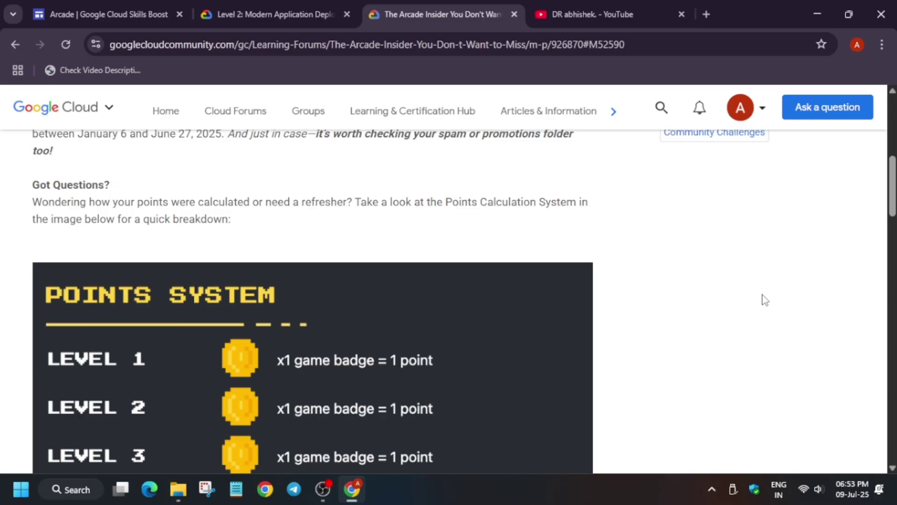
scroll(551, 270, "down", 2)
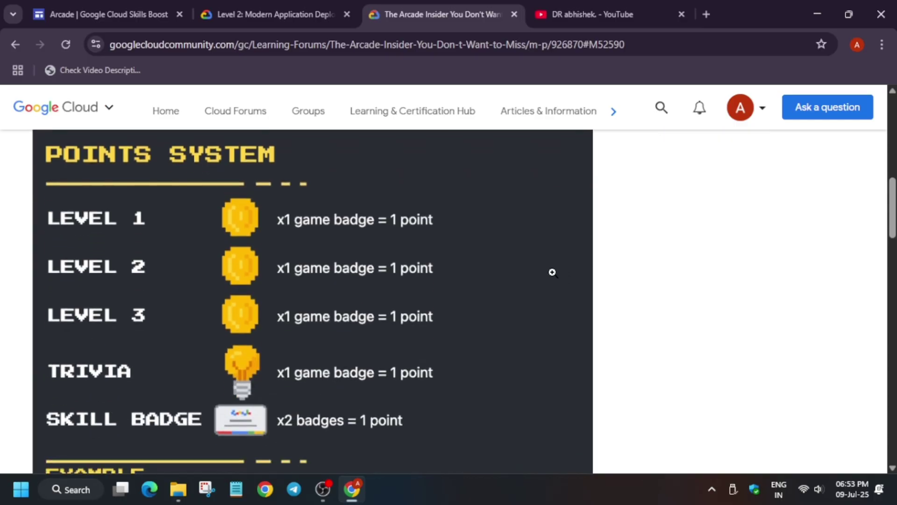
scroll(271, 415, "down", 1)
scroll(274, 388, "down", 1)
scroll(275, 387, "up", 3)
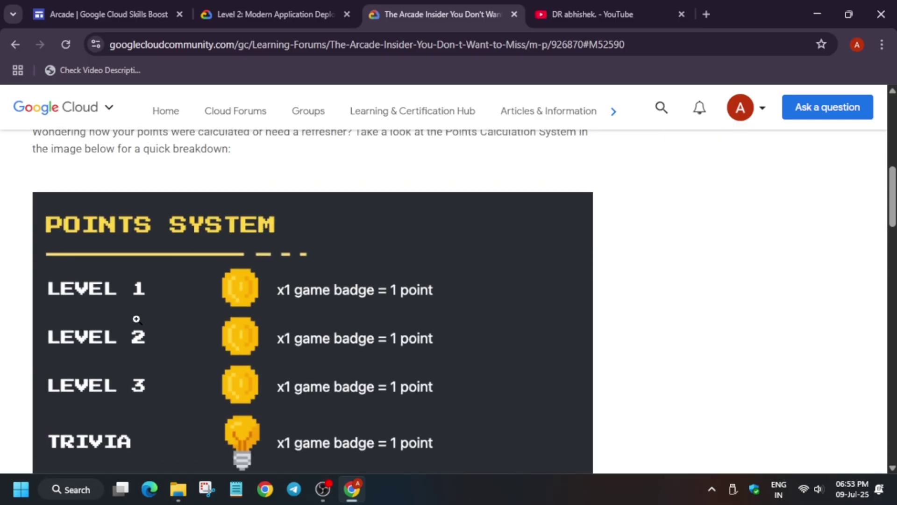
scroll(166, 324, "down", 1)
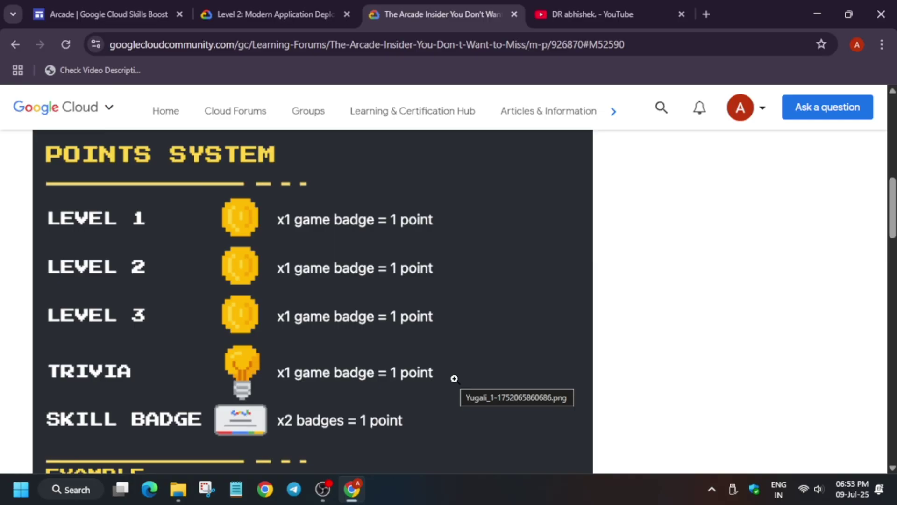
Return to the DR abhishek YouTube channel and start a search within it
left_click(551, 1)
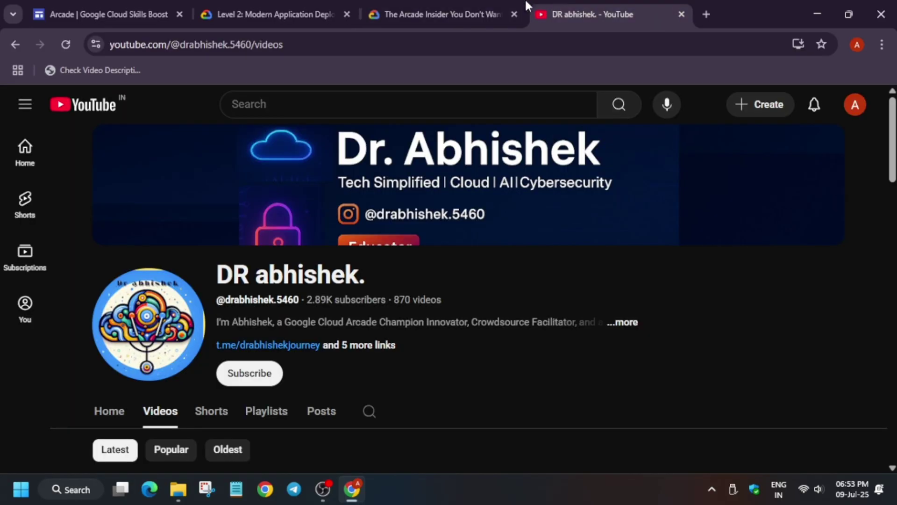
left_click(146, 24)
scroll(440, 275, "down", 3)
scroll(441, 276, "down", 3)
scroll(440, 274, "down", 5)
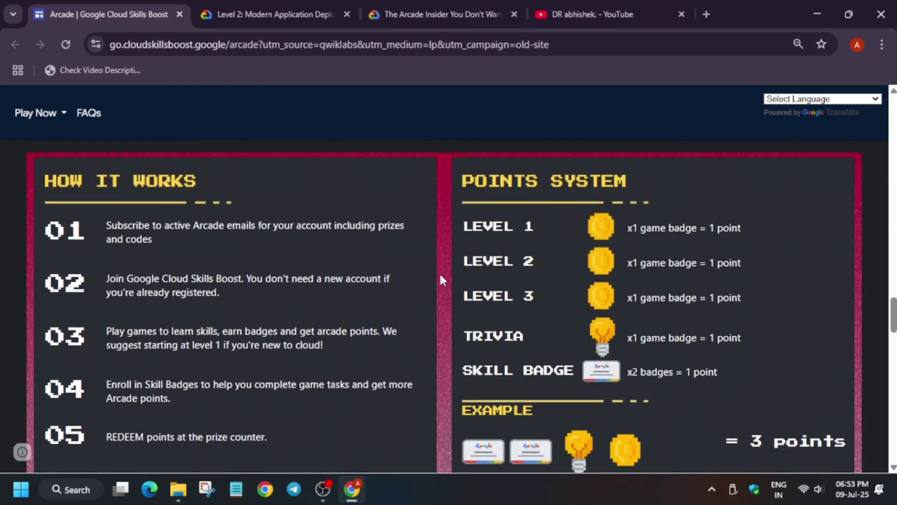
scroll(441, 275, "down", 5)
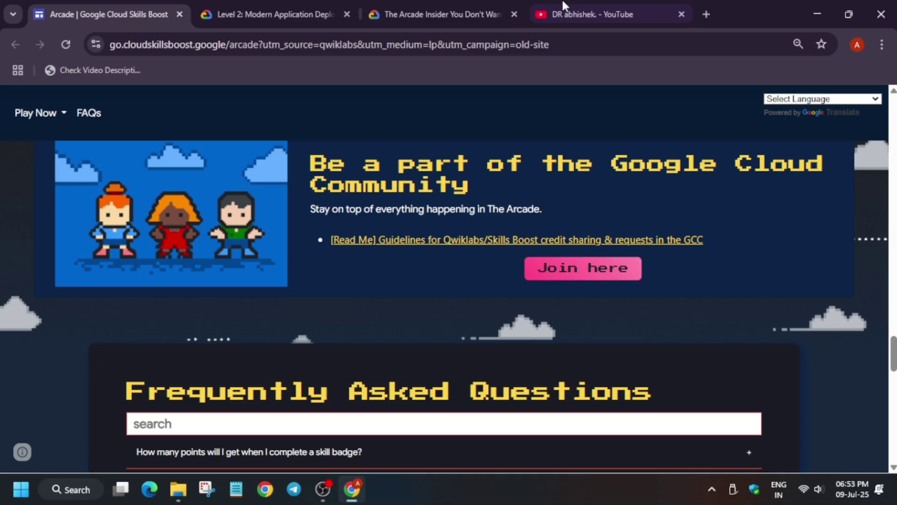
left_click(592, 14)
left_click(372, 411)
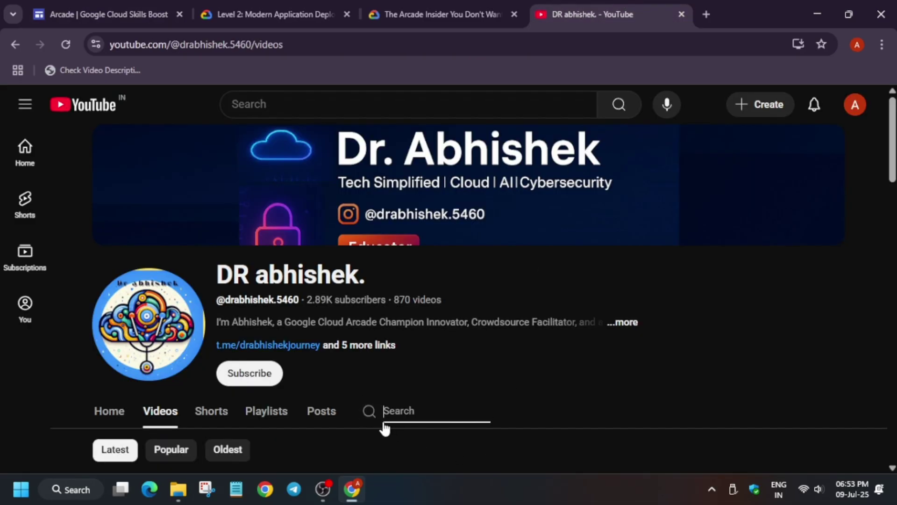
type("cal")
type("cute")
Search the channel for 'calculate', correcting the misspelled word before rerunning it
key("Return")
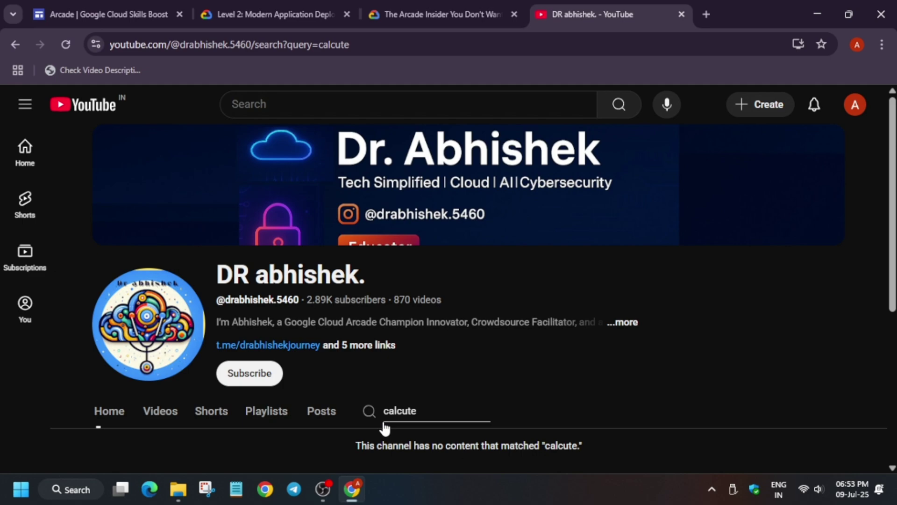
scroll(461, 377, "down", 3)
double_click(418, 207)
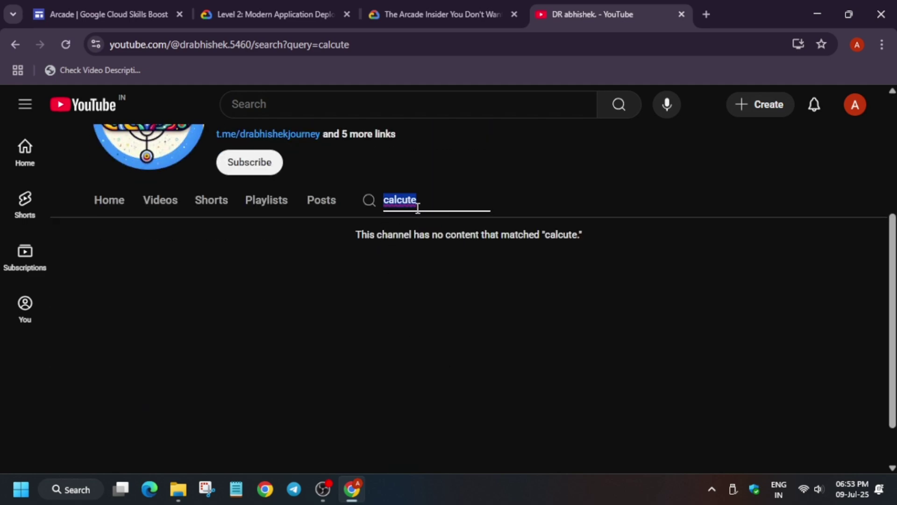
type("calcula")
type("te")
key("Return")
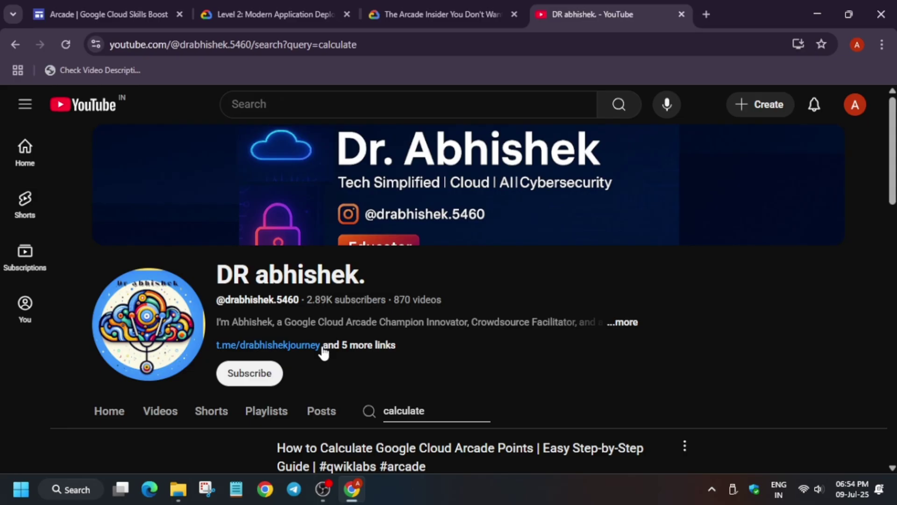
scroll(521, 285, "down", 1)
scroll(512, 274, "down", 2)
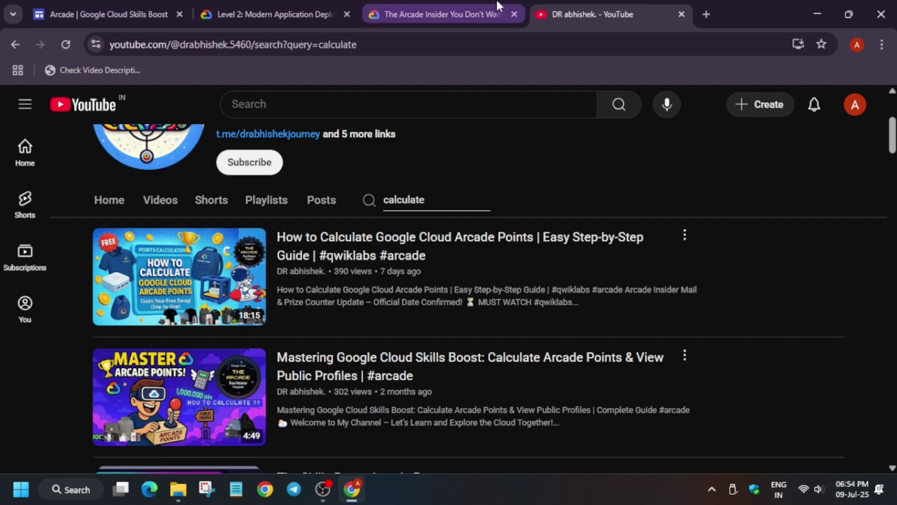
Review the forum post's points Example and Prize Counter note, then bring up the Arcade page at Base Camp
left_click(505, 10)
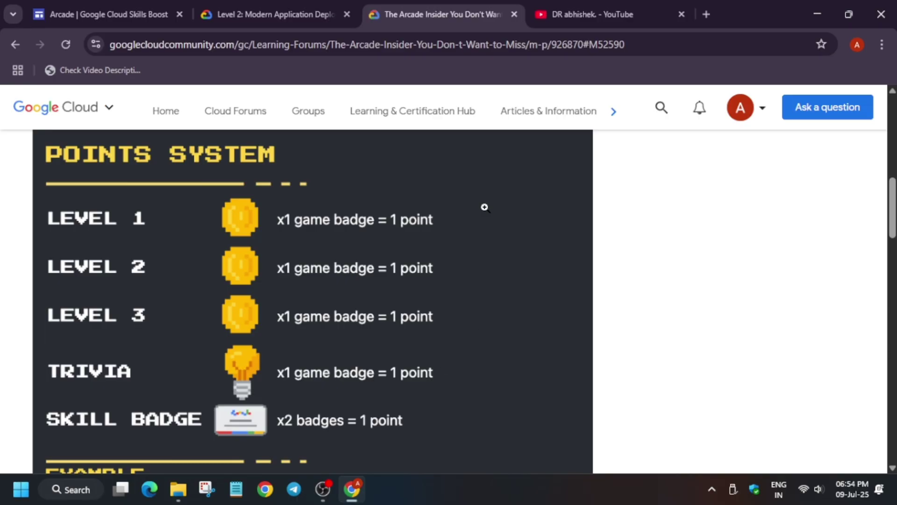
scroll(483, 204, "up", 1)
scroll(386, 321, "down", 3)
scroll(415, 317, "down", 2)
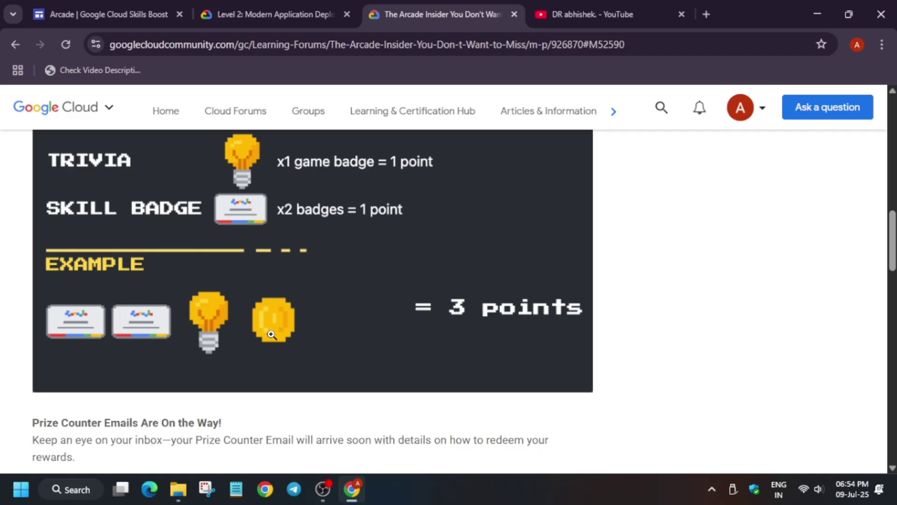
scroll(271, 335, "up", 4)
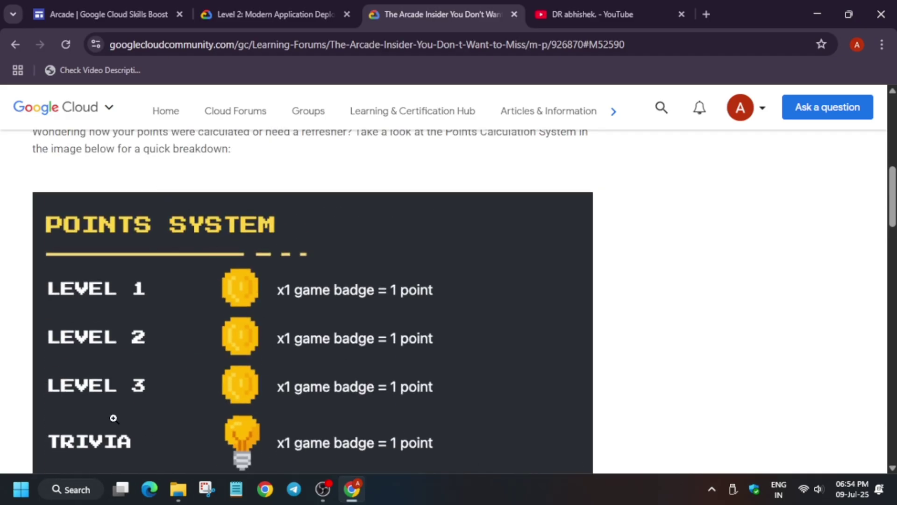
left_click(593, 14)
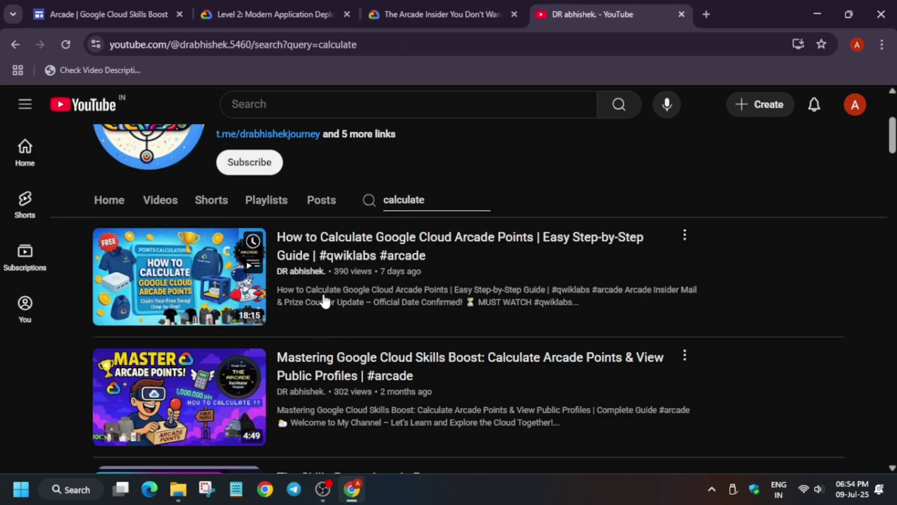
left_click(404, 6)
scroll(701, 320, "down", 5)
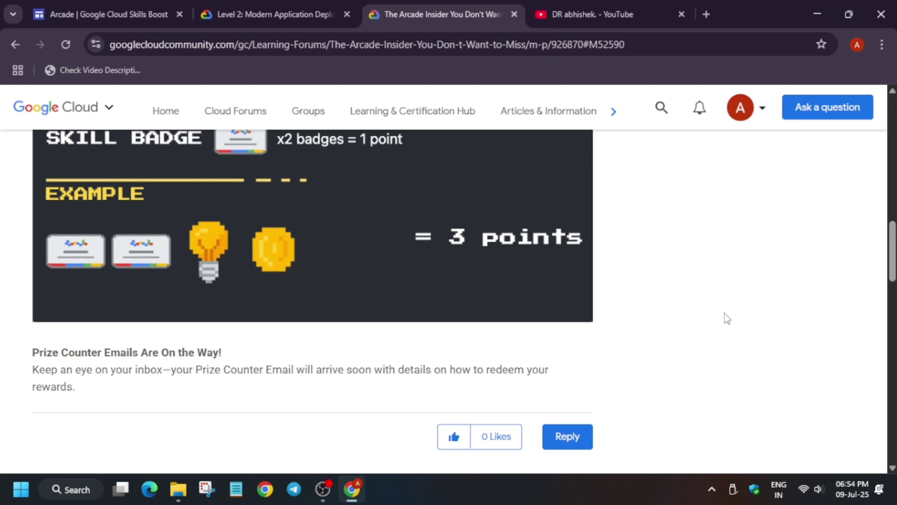
scroll(724, 313, "down", 3)
scroll(722, 312, "up", 2)
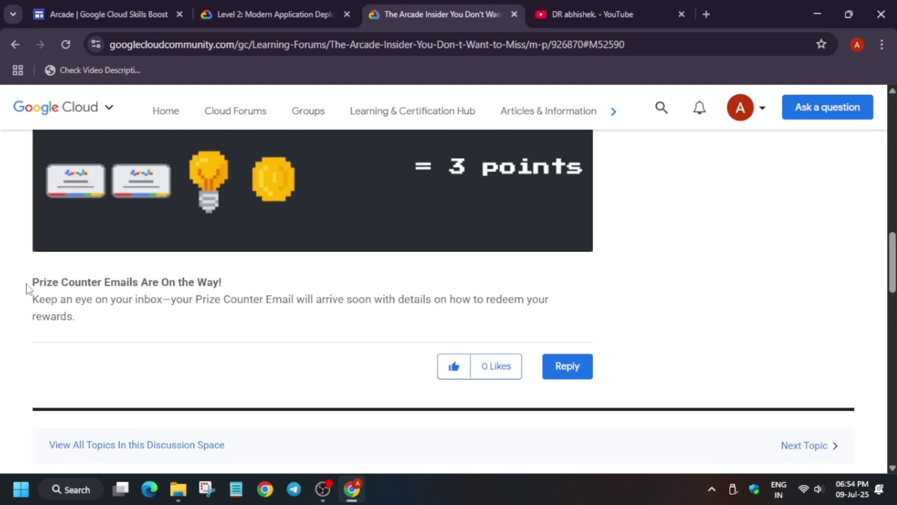
left_click_drag(28, 284, 159, 329)
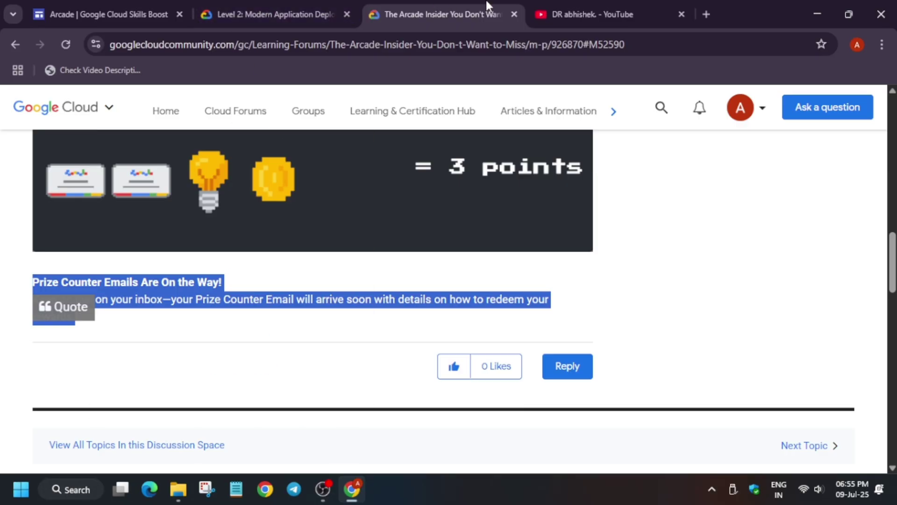
left_click(109, 14)
scroll(577, 302, "up", 4)
scroll(591, 306, "up", 2)
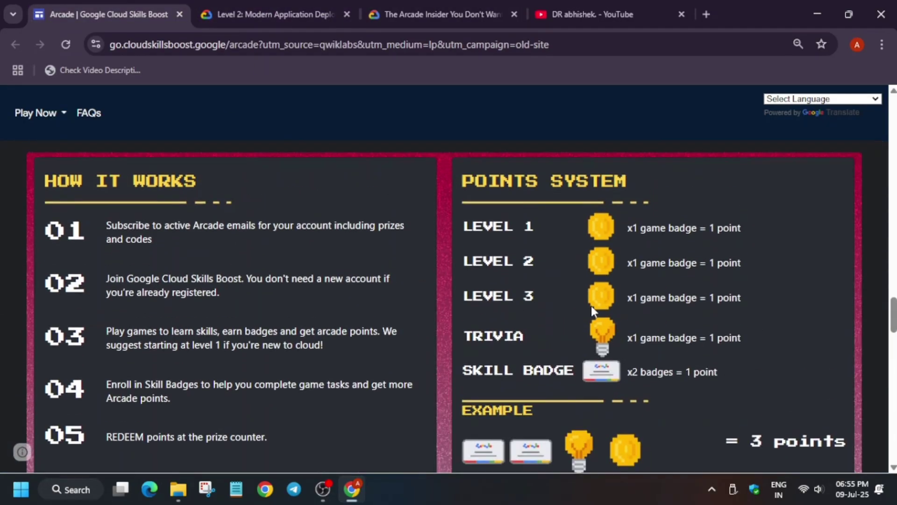
scroll(591, 306, "down", 5)
scroll(590, 304, "down", 5)
scroll(591, 311, "up", 1)
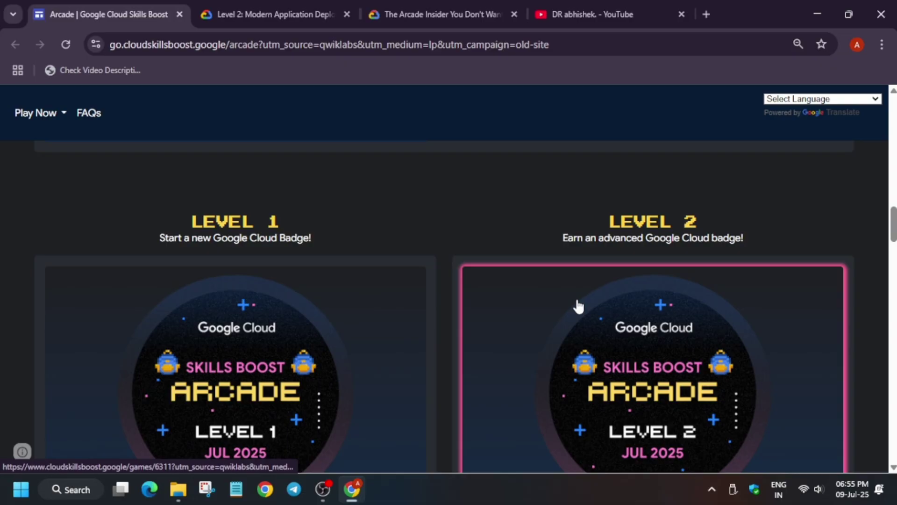
scroll(389, 188, "down", 5)
scroll(378, 212, "down", 3)
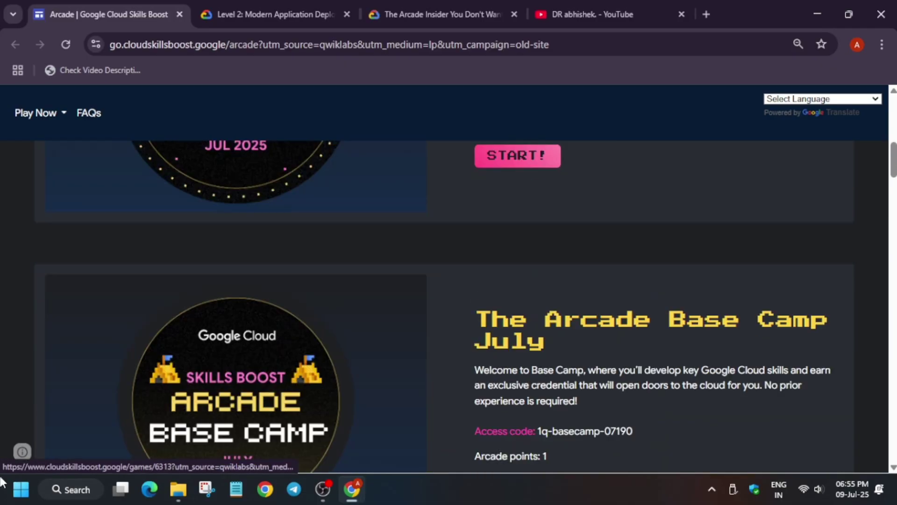
scroll(411, 361, "up", 4)
scroll(411, 361, "up", 2)
From the channel's Playlists, open the GOOGLE CLOUD ARCADE COHORT 2 Guide playlist
left_click(601, 8)
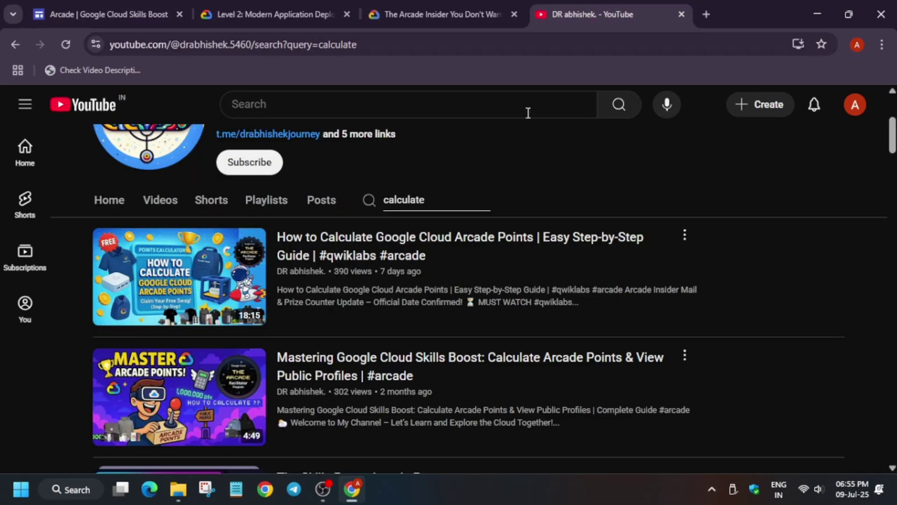
left_click(274, 203)
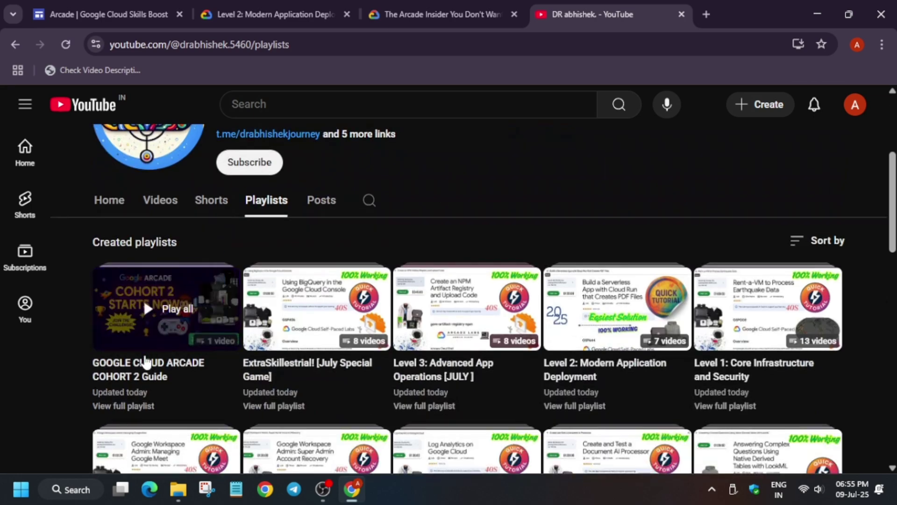
left_click(128, 406)
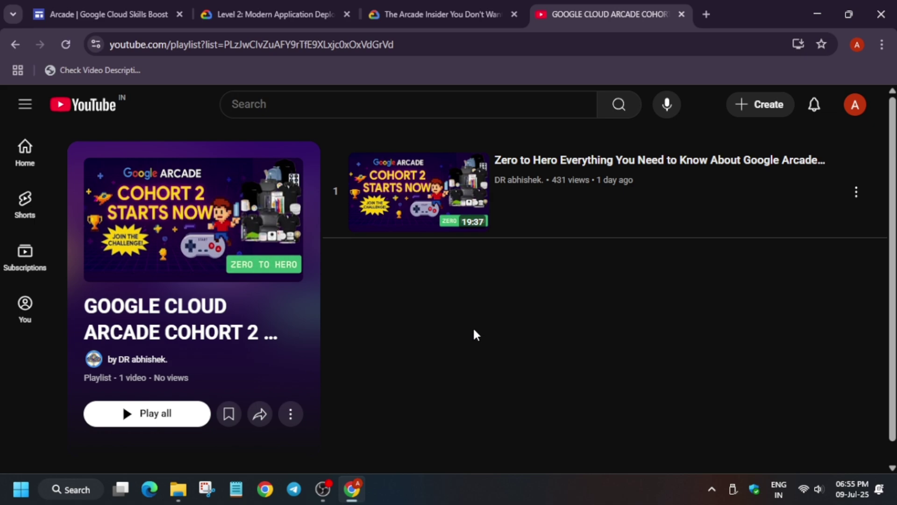
Go to the channel's home and Playlists, then start a channel search
left_click(123, 360)
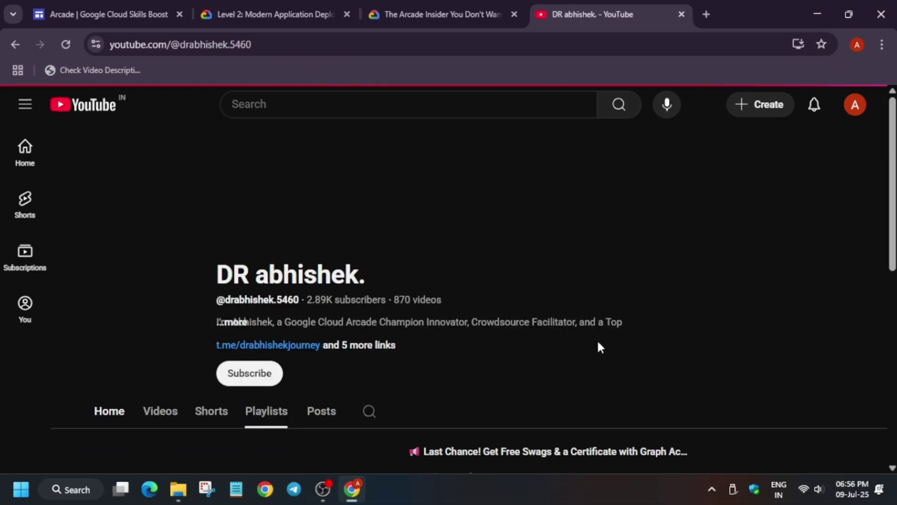
left_click(271, 417)
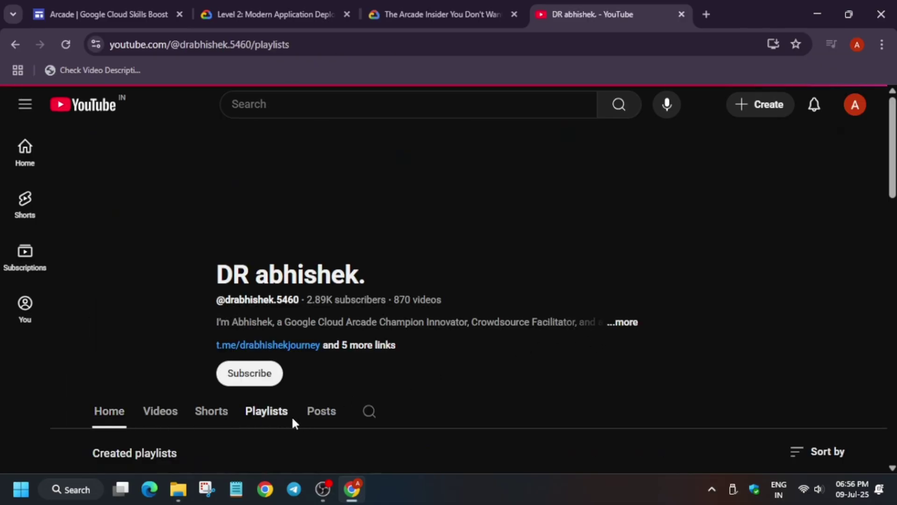
scroll(604, 305, "down", 1)
scroll(604, 304, "down", 2)
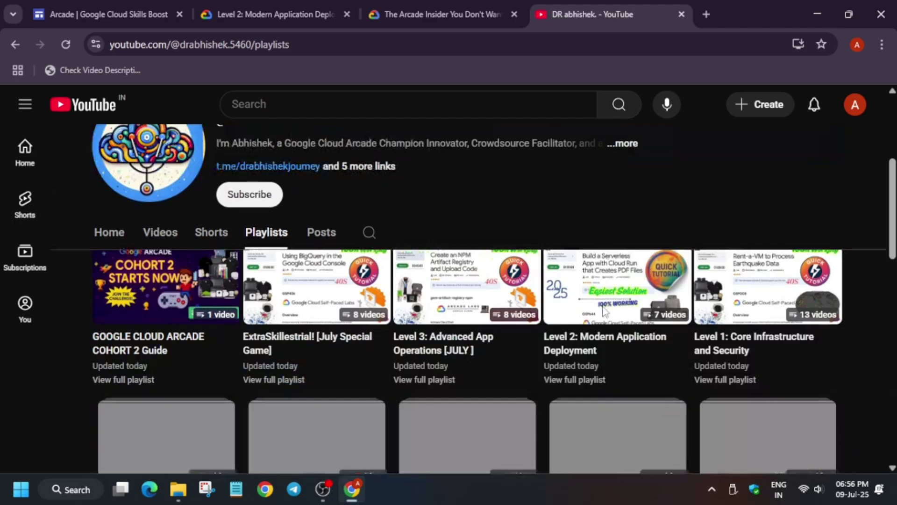
scroll(603, 313, "down", 2)
scroll(603, 312, "up", 5)
left_click(369, 271)
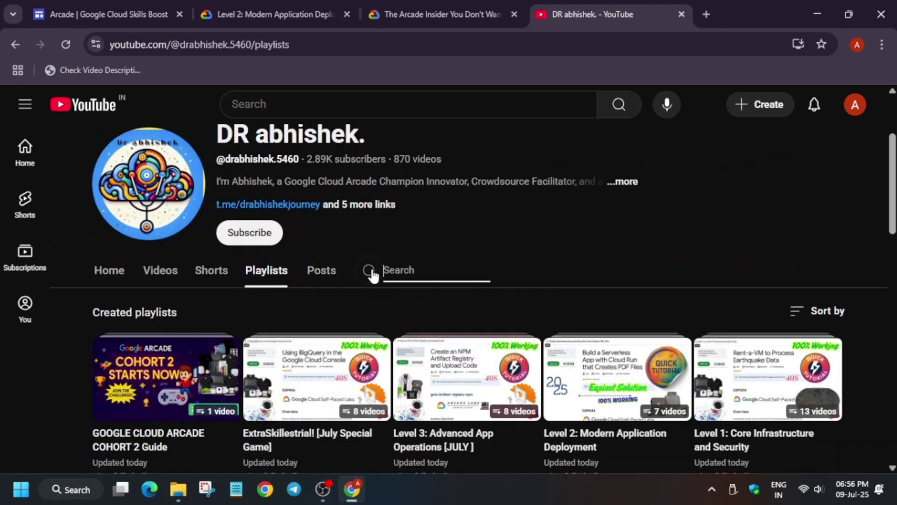
type("h")
Search the channel for 'howto become' an Arcade facilitator, then show all its videos
key("BackSpace")
type("howto be")
type("come")
key("Return")
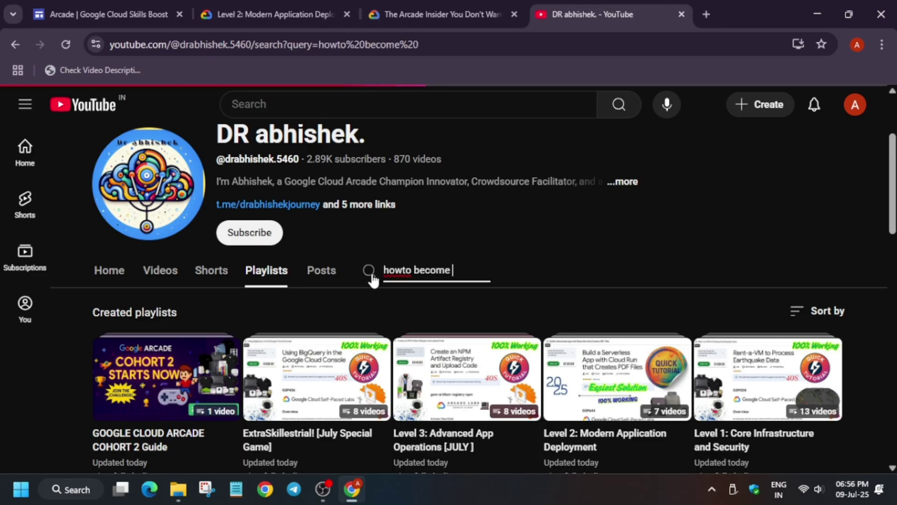
scroll(525, 305, "down", 2)
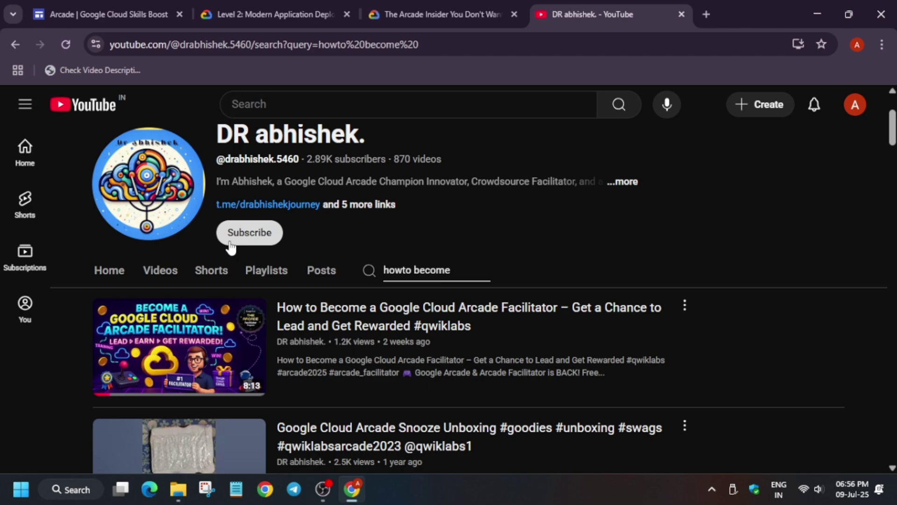
left_click(163, 280)
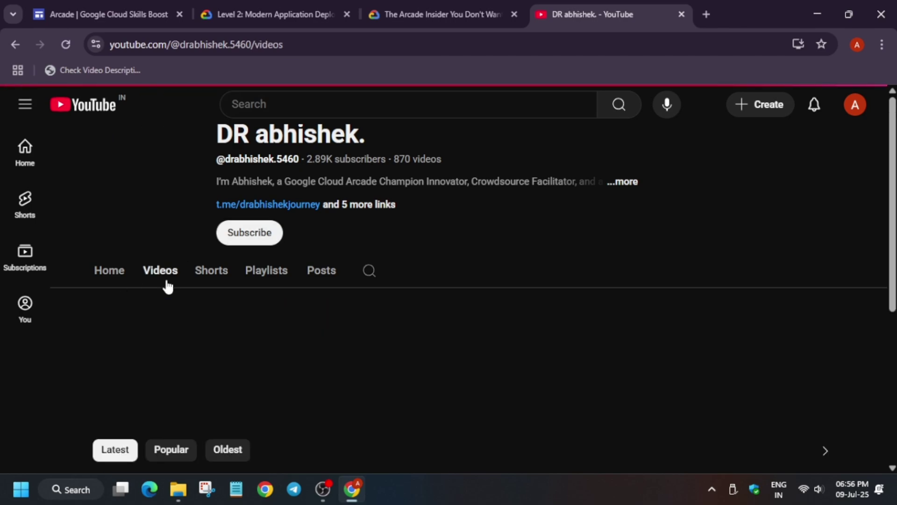
scroll(379, 281, "down", 1)
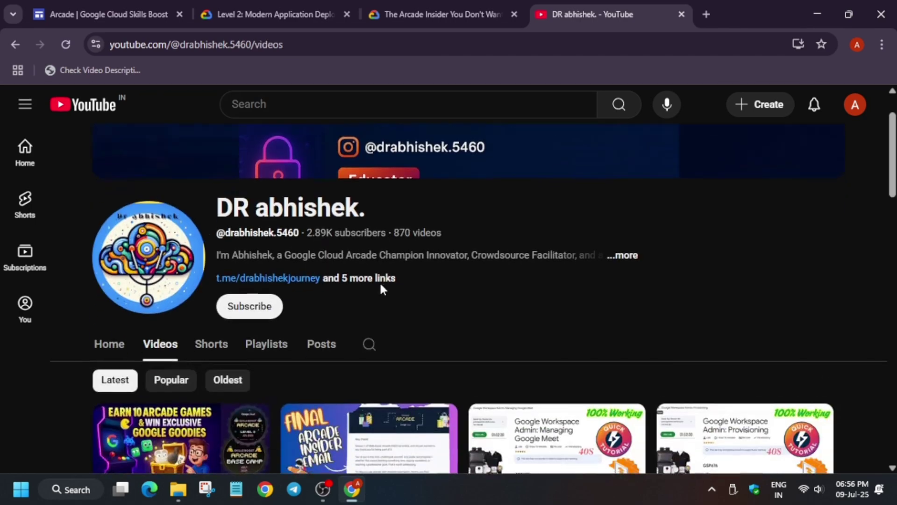
scroll(388, 284, "down", 1)
scroll(388, 284, "down", 2)
scroll(366, 361, "up", 1)
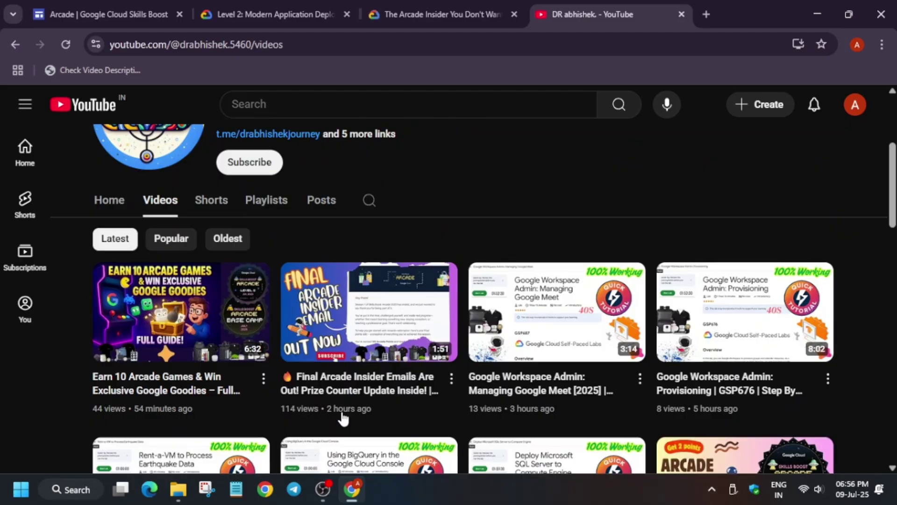
scroll(456, 379, "down", 1)
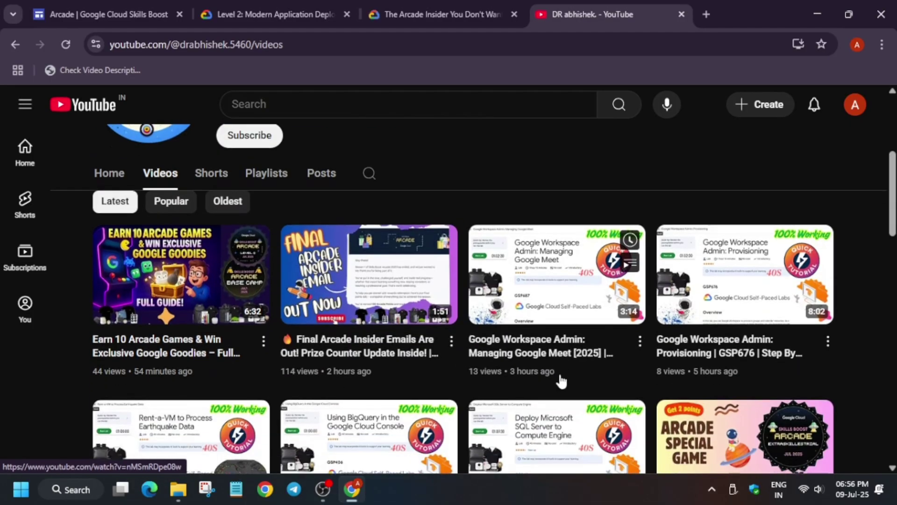
scroll(561, 373, "down", 4)
scroll(647, 334, "up", 3)
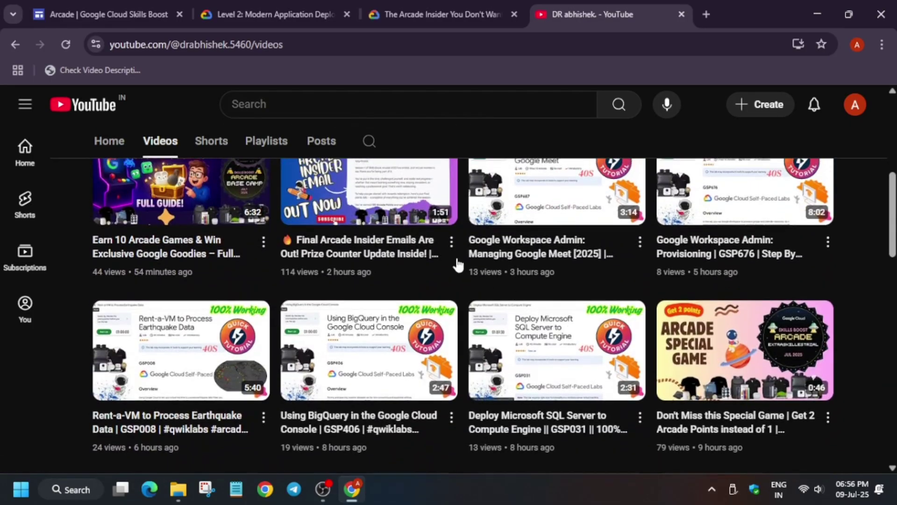
scroll(335, 206, "up", 1)
scroll(335, 206, "down", 3)
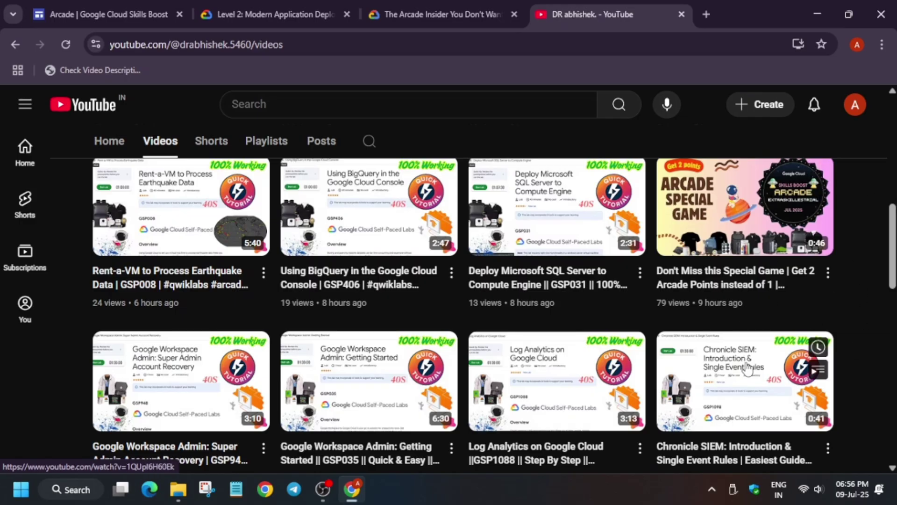
mouse_move(745, 349)
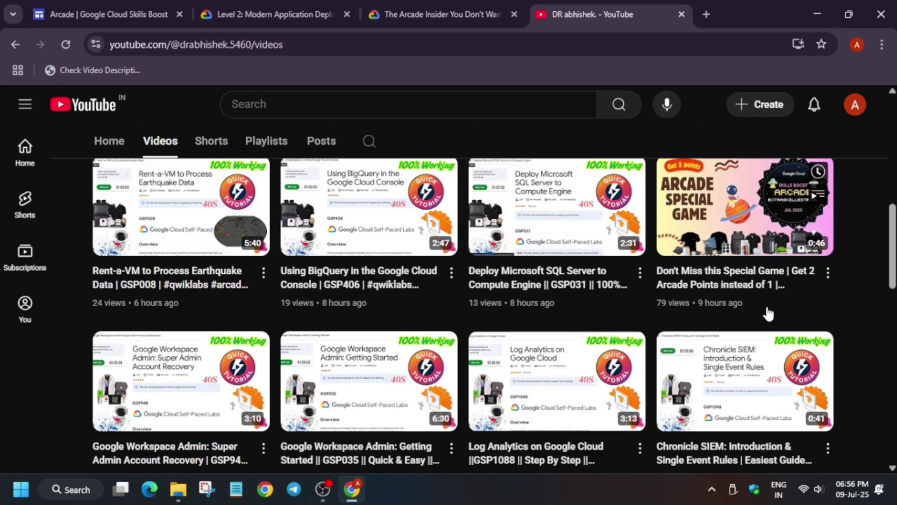
Look through the channel's Playlists grid, then return to the Google Cloud Skills Boost Arcade page
left_click(274, 142)
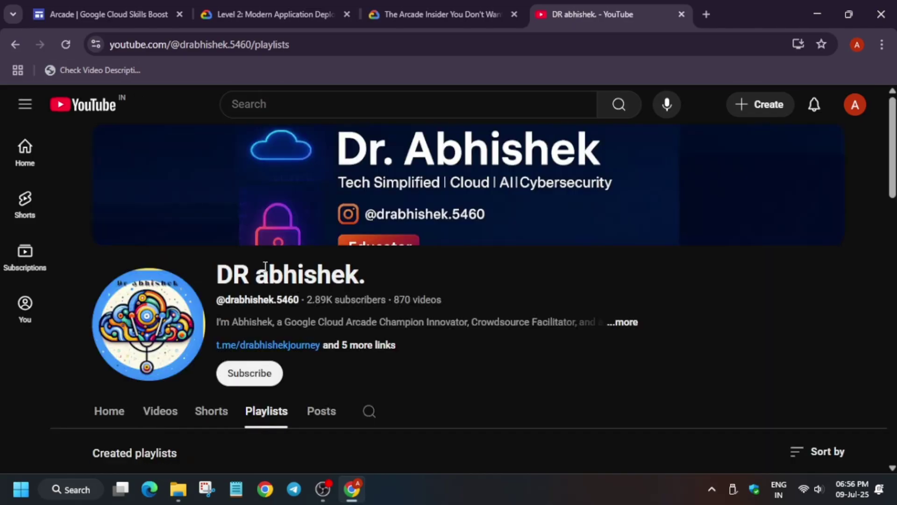
scroll(241, 287, "down", 2)
scroll(448, 364, "down", 2)
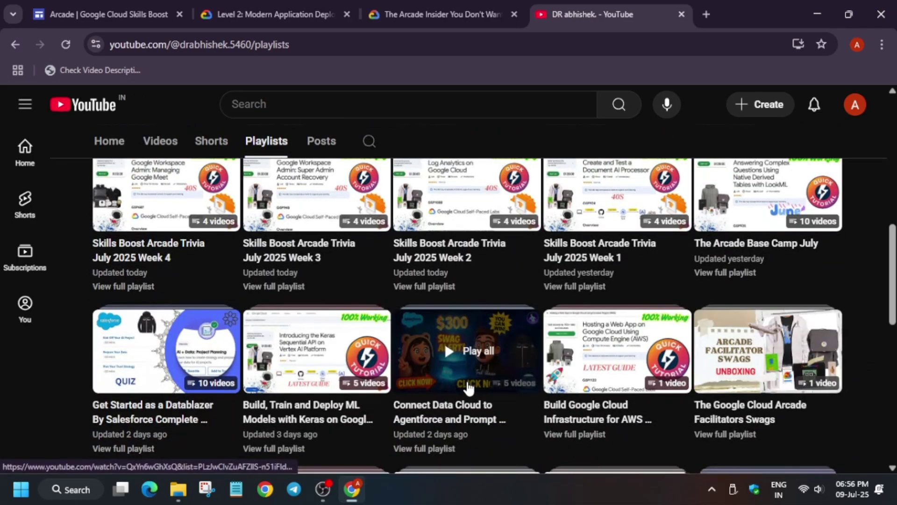
scroll(444, 341, "up", 3)
scroll(265, 350, "up", 3)
scroll(267, 350, "up", 1)
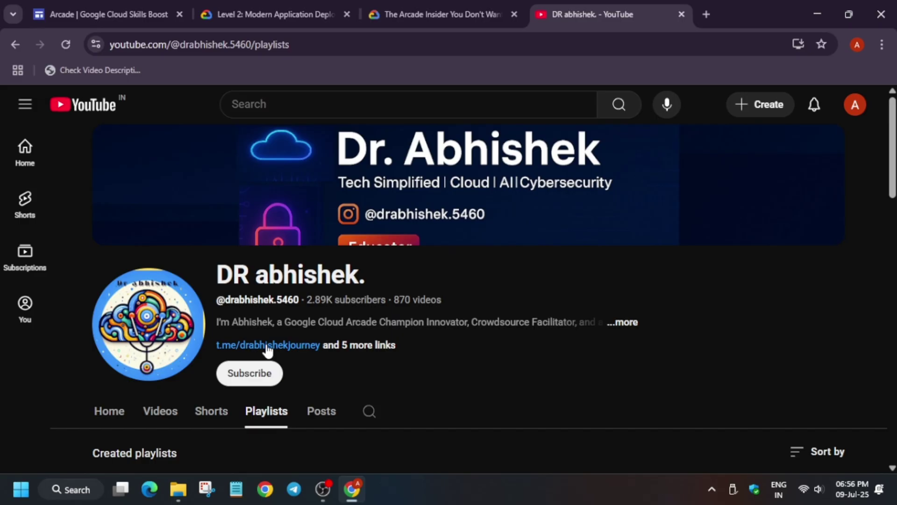
scroll(412, 293, "down", 1)
scroll(414, 293, "down", 3)
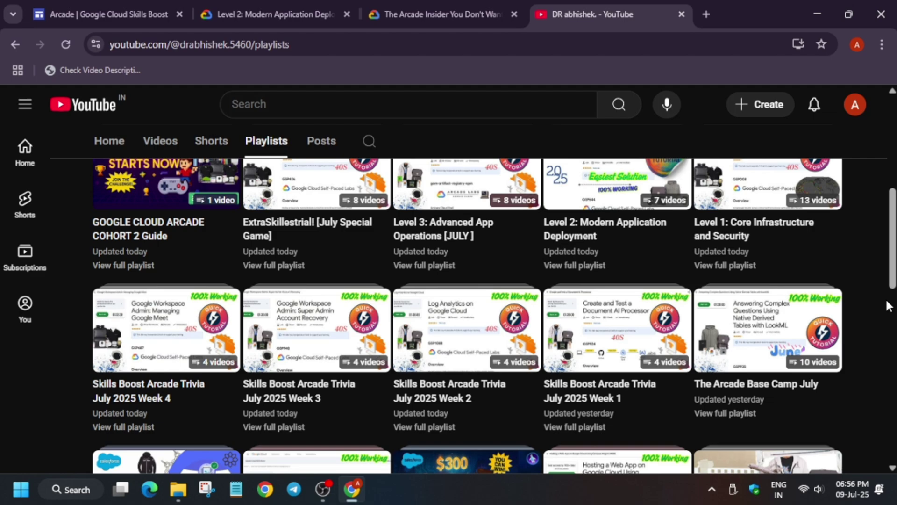
scroll(743, 302, "down", 4)
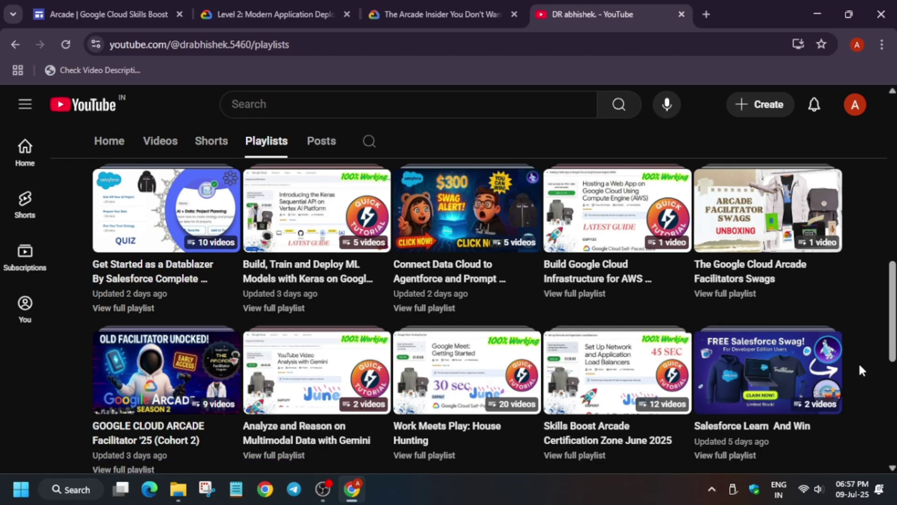
scroll(844, 357, "down", 3)
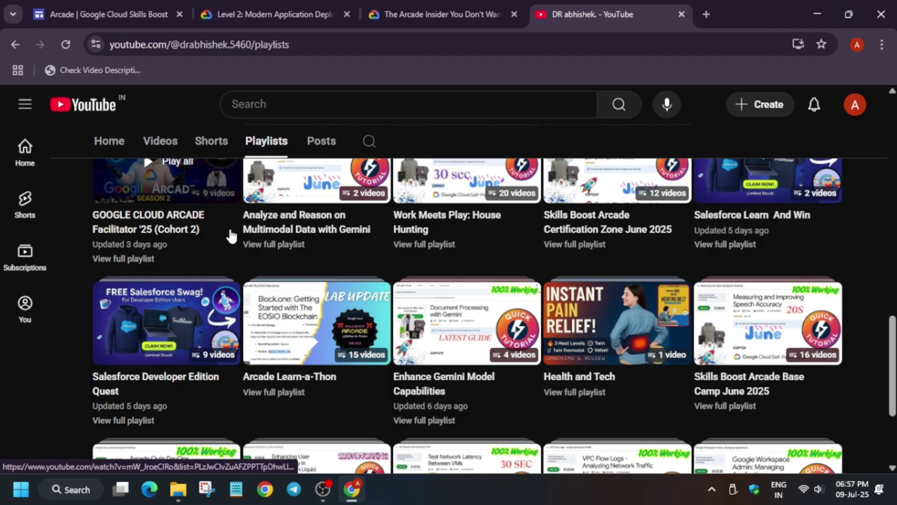
scroll(231, 236, "up", 4)
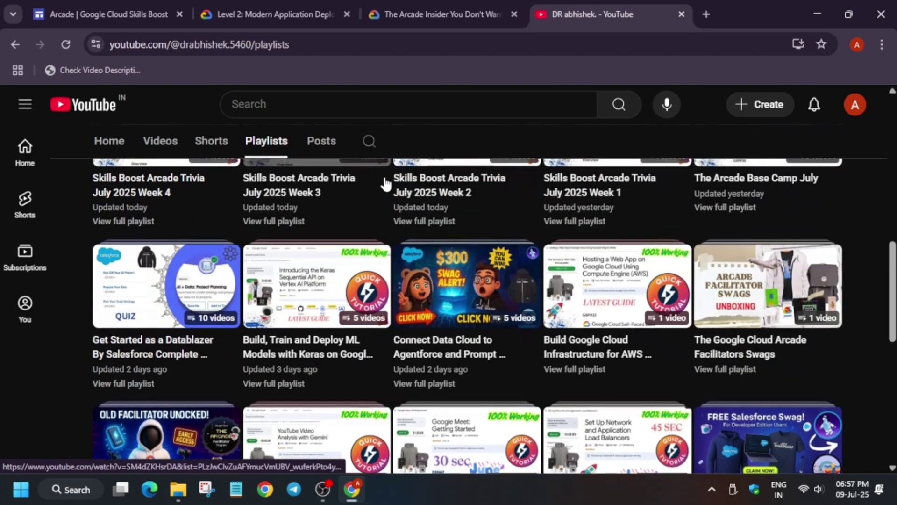
scroll(385, 184, "up", 5)
scroll(385, 184, "up", 2)
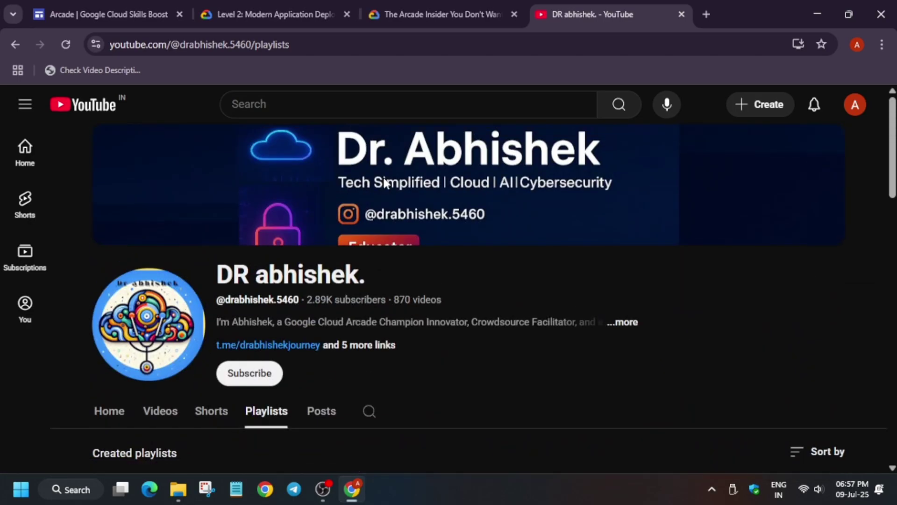
left_click(318, 8)
left_click(123, 20)
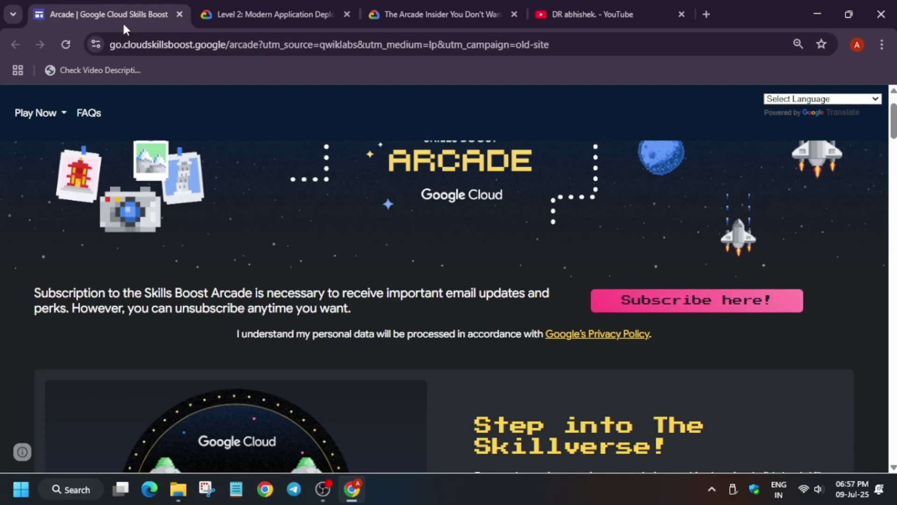